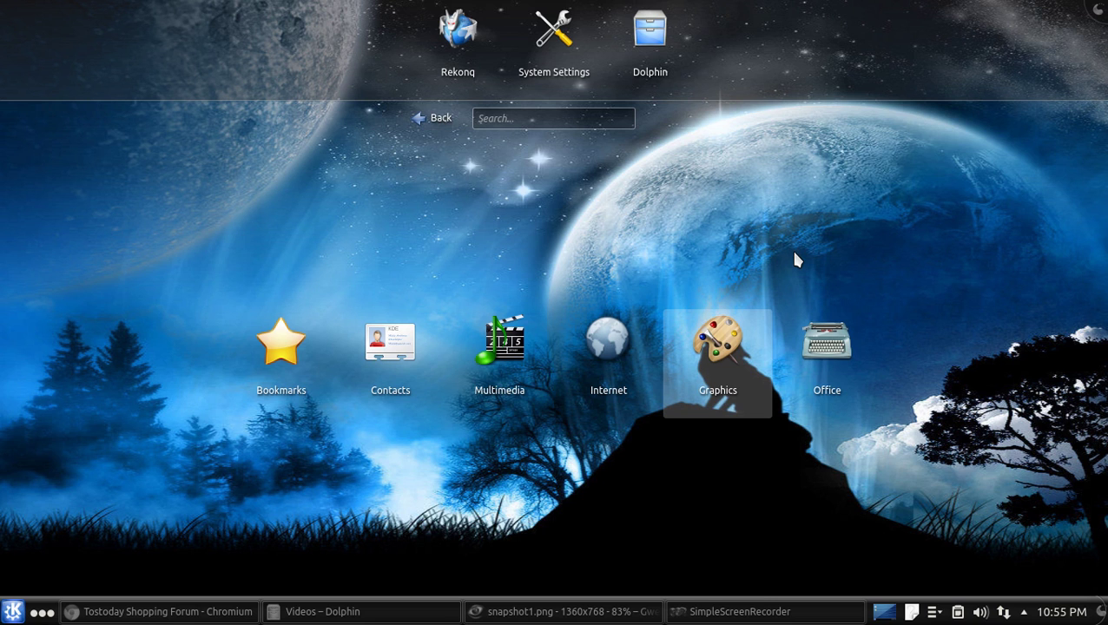
- Restore the snapshot1.png Gwenview window, then minimize it to reveal the Plasma launcher
left_click(605, 615)
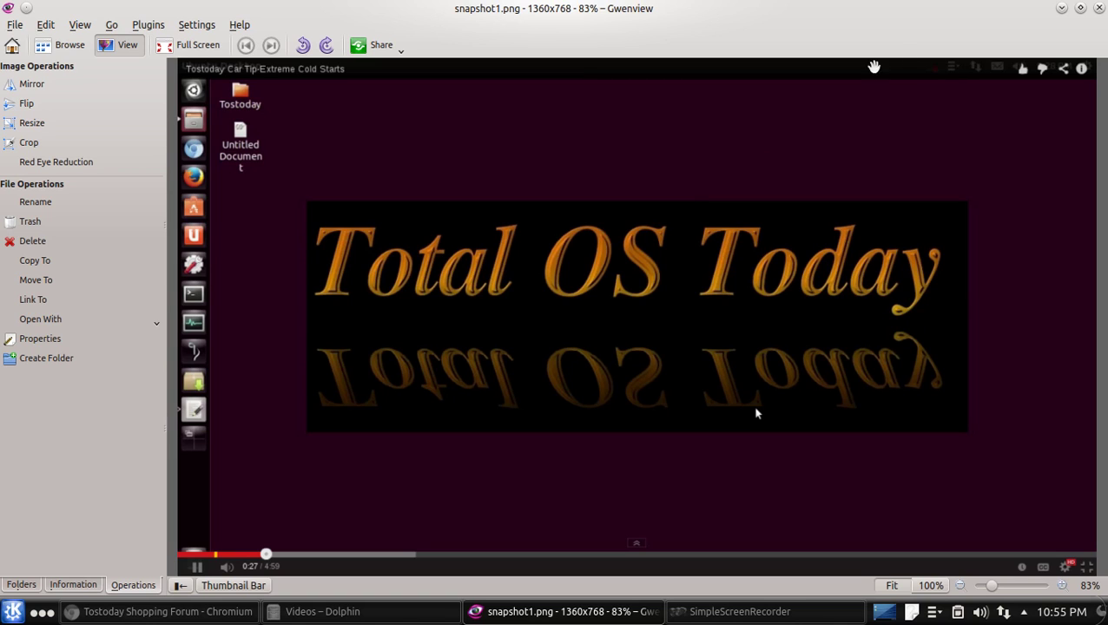
left_click(1061, 10)
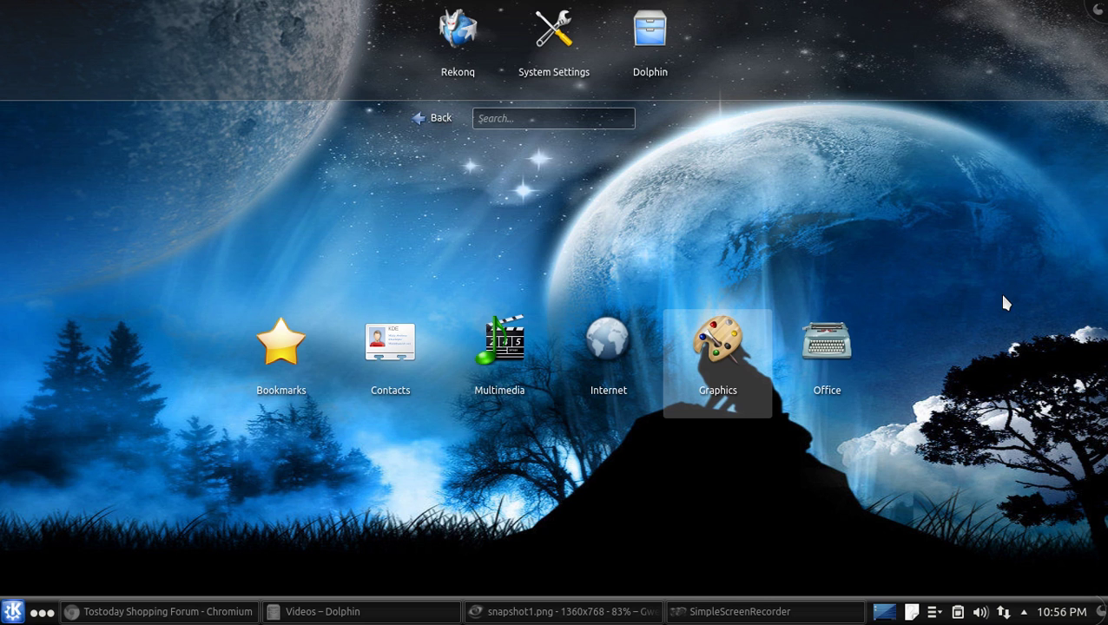
- Search the launcher for 'center' and start Ubuntu Software Center from the results
key("Left")
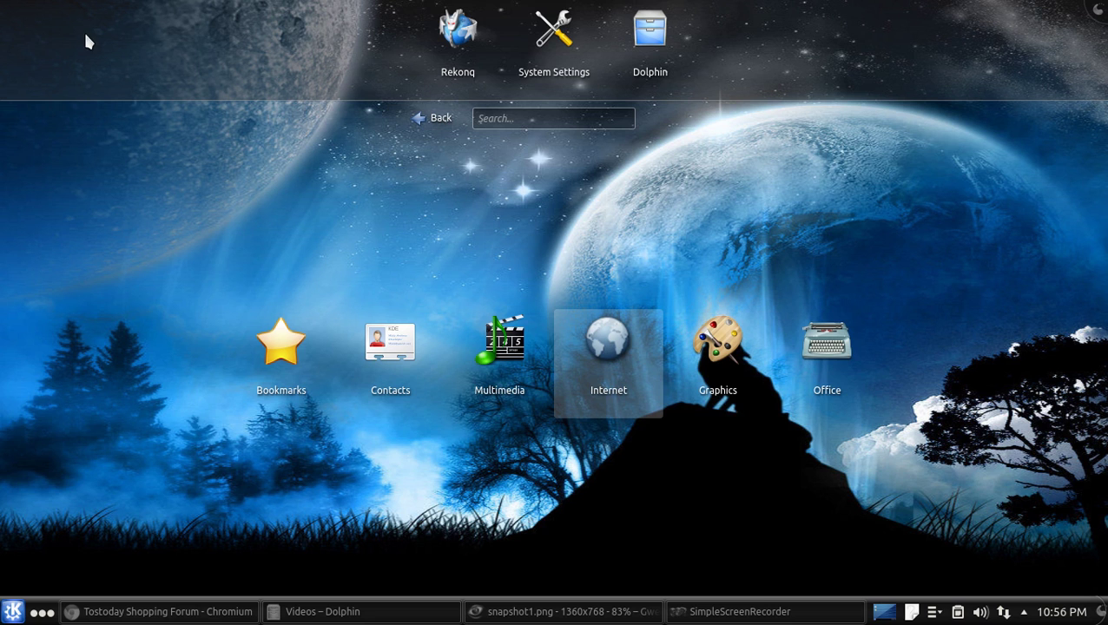
left_click(524, 117)
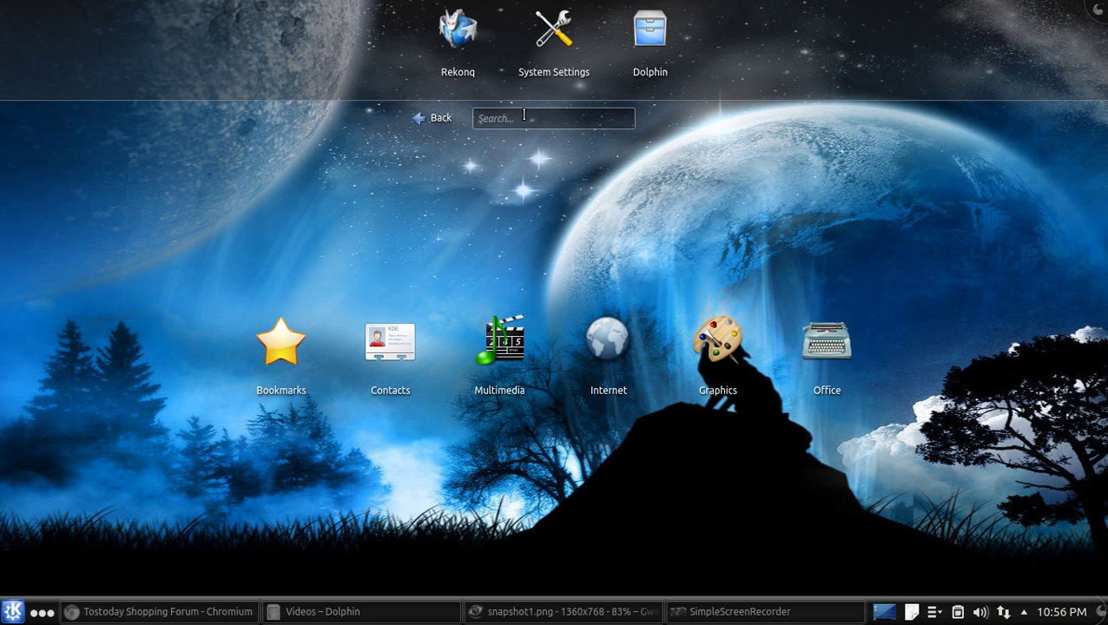
type("center")
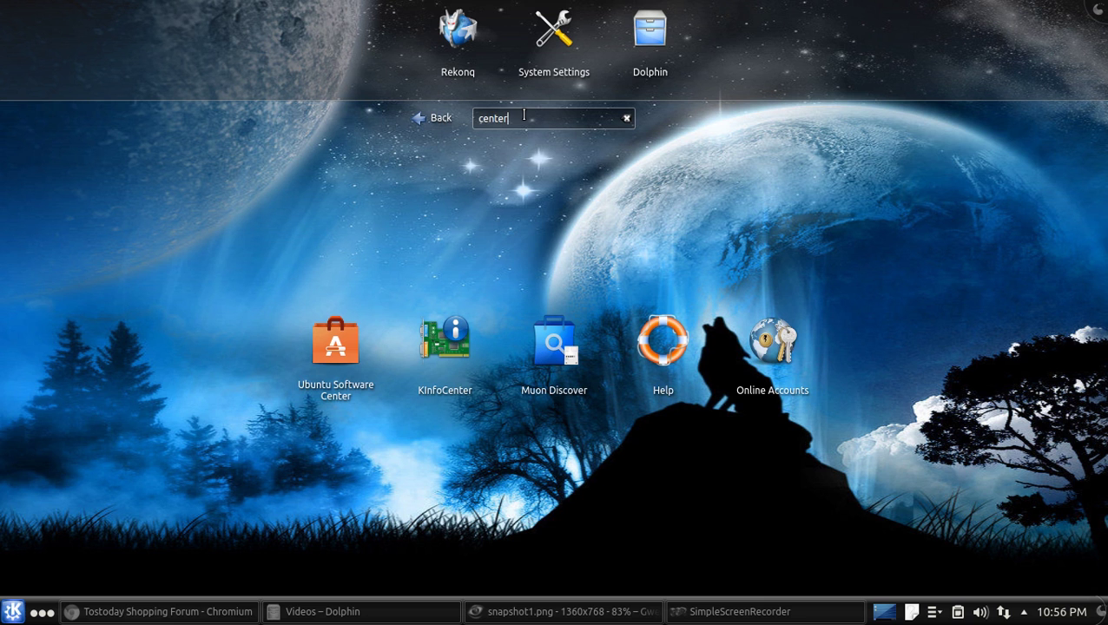
left_click(351, 353)
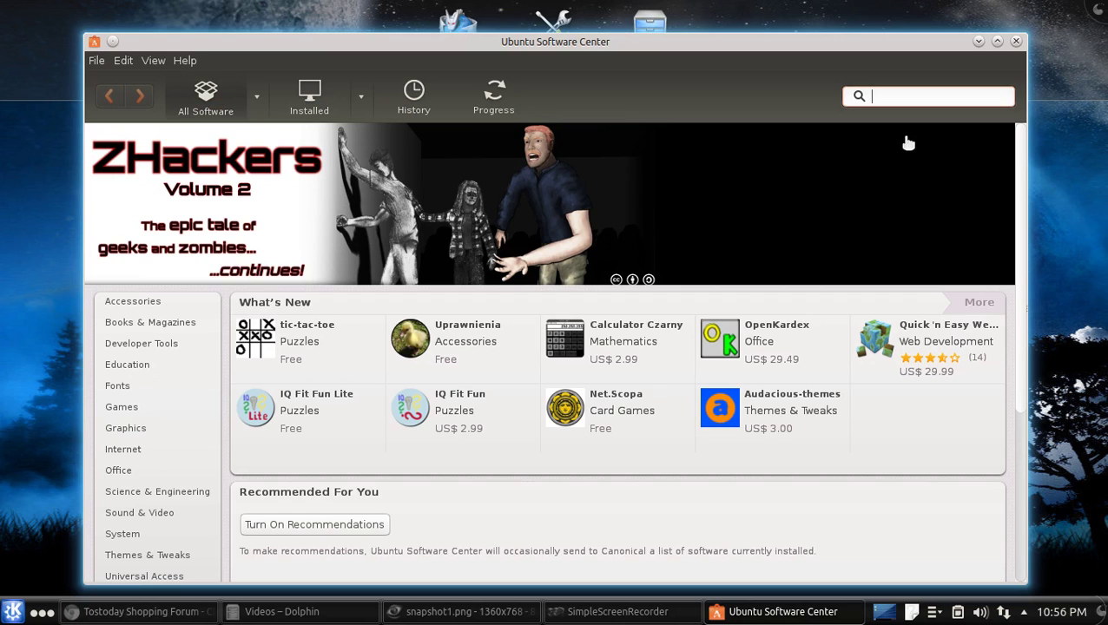
- Search for 'lubuntu-desktop', fixing the typo, and select the Lubuntu Desktop environment result
left_click_drag(903, 50, 903, 41)
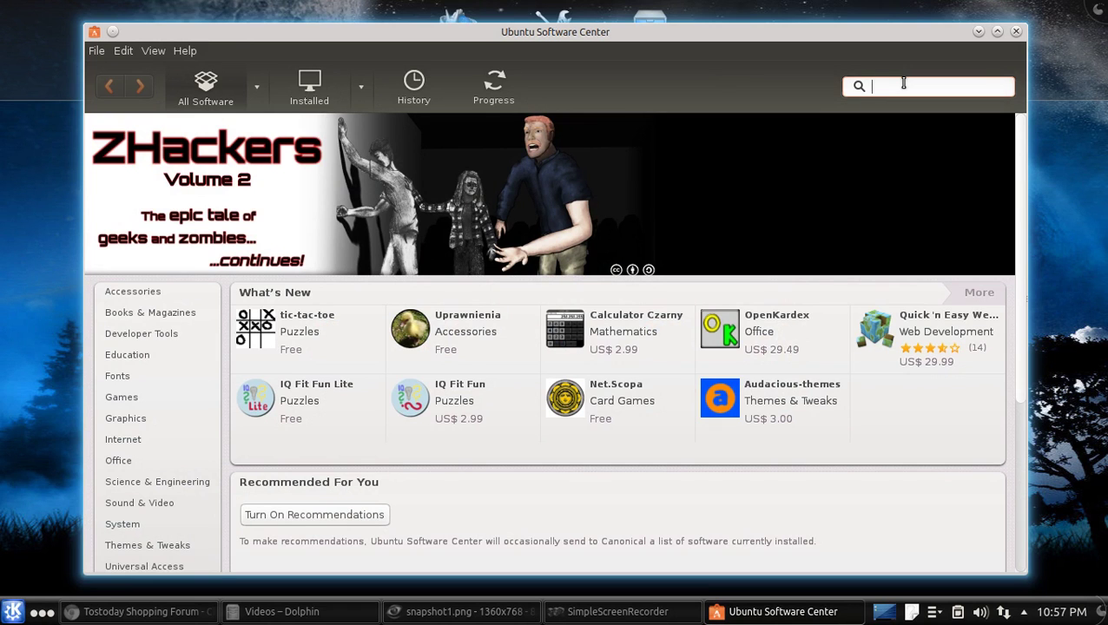
type("lubntu")
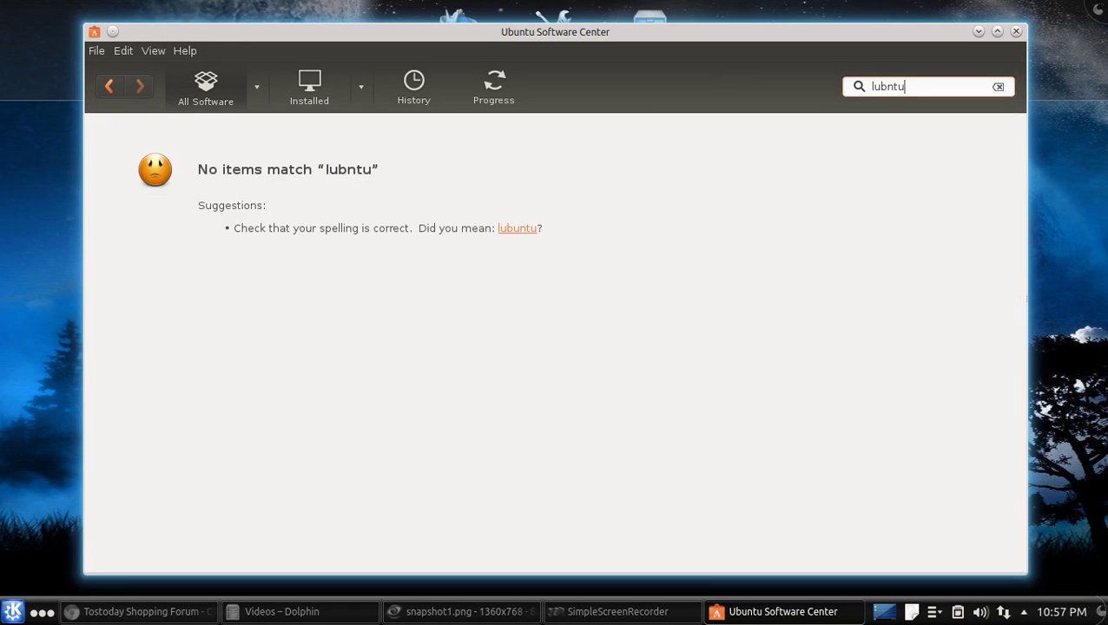
key("BackSpace")
key("BackSpace")
key("BackSpace")
key("BackSpace")
type("buntu")
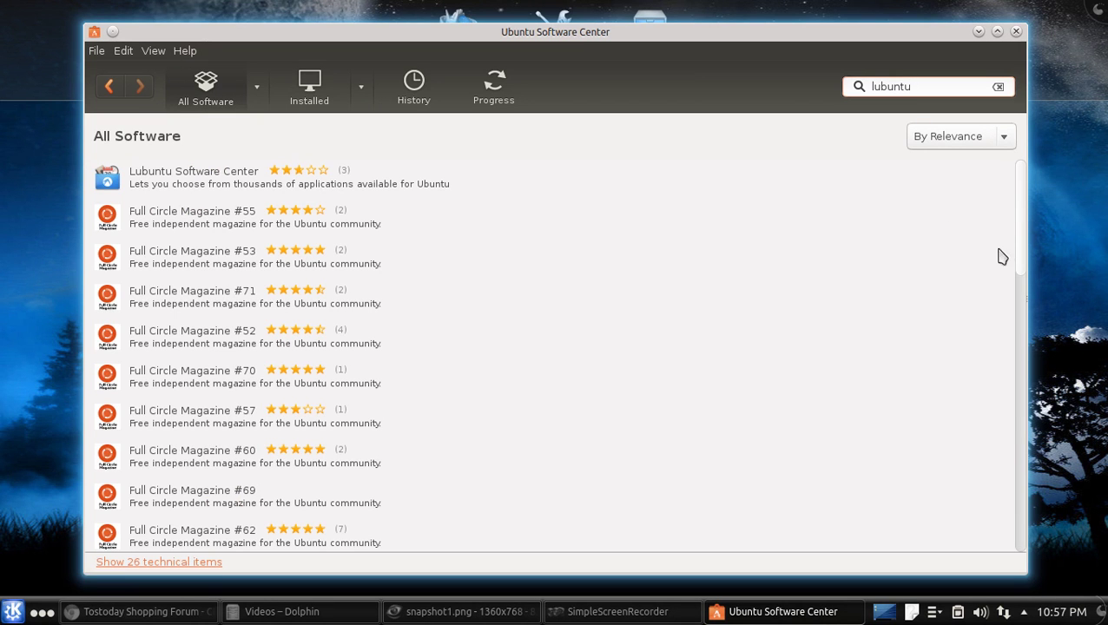
left_click_drag(1020, 258, 998, 85)
type("-des")
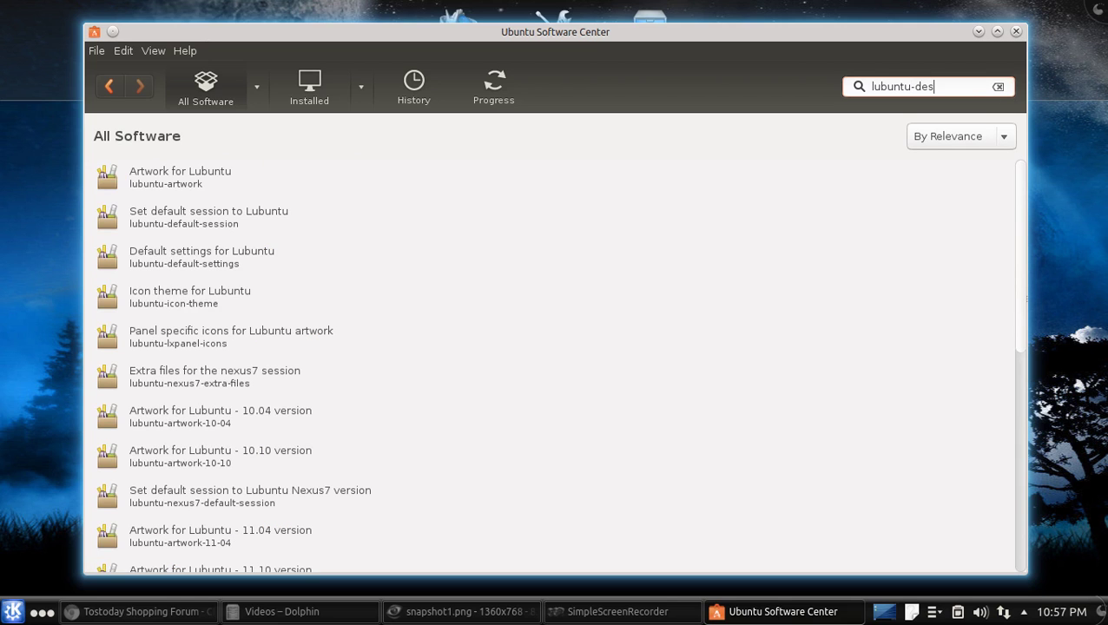
type("ktop")
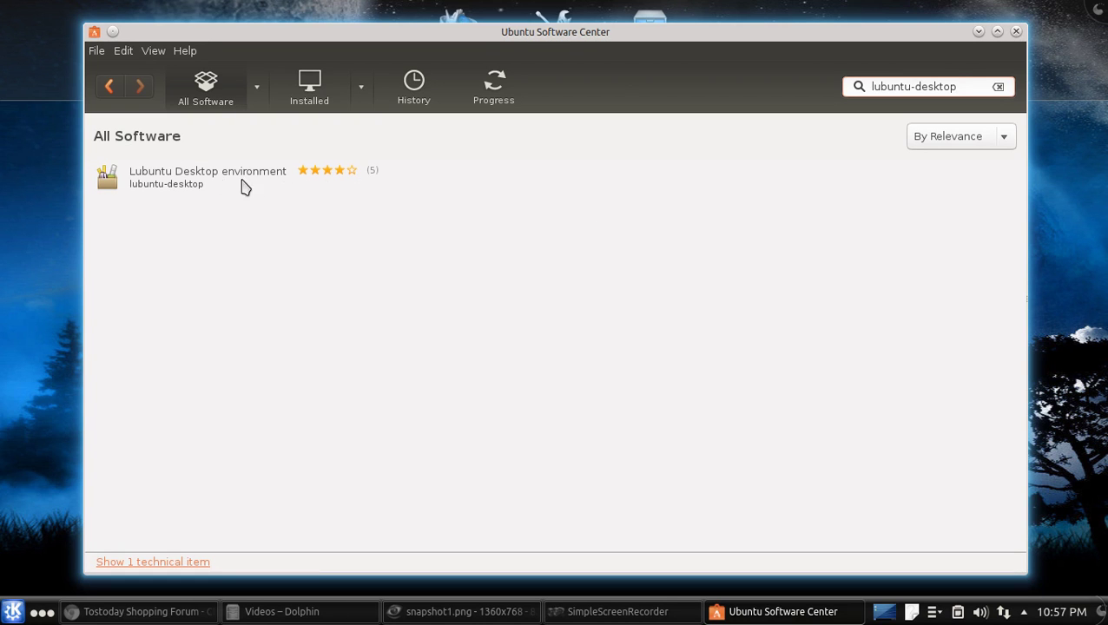
left_click(209, 181)
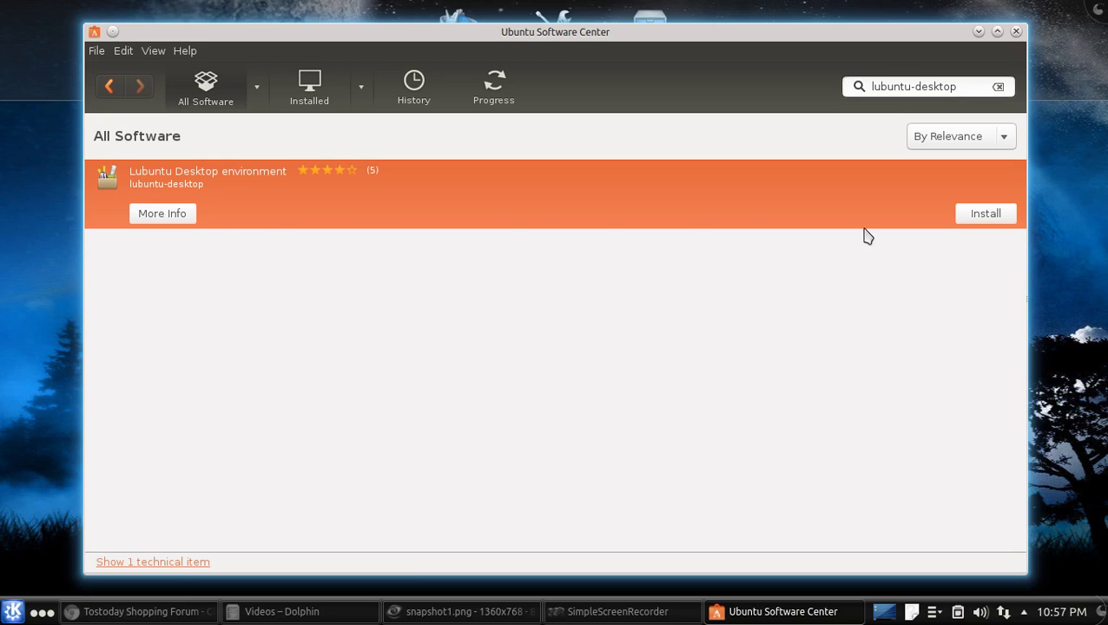
- Open the Lubuntu Desktop environment details page and scroll through its optional add-ons
left_click(162, 215)
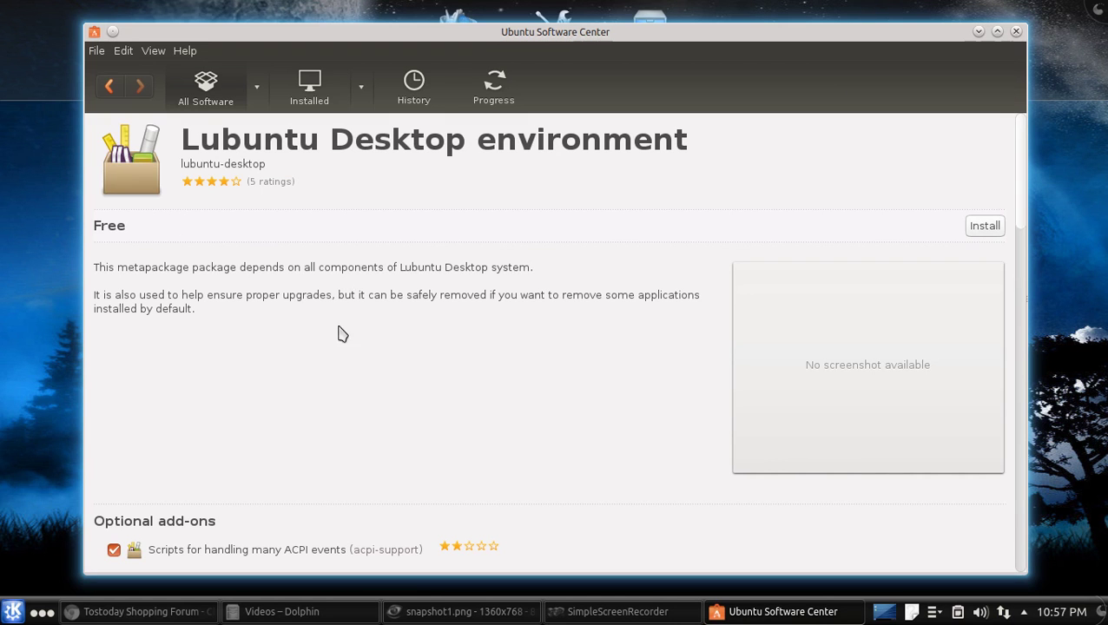
scroll(482, 430, "down", 1)
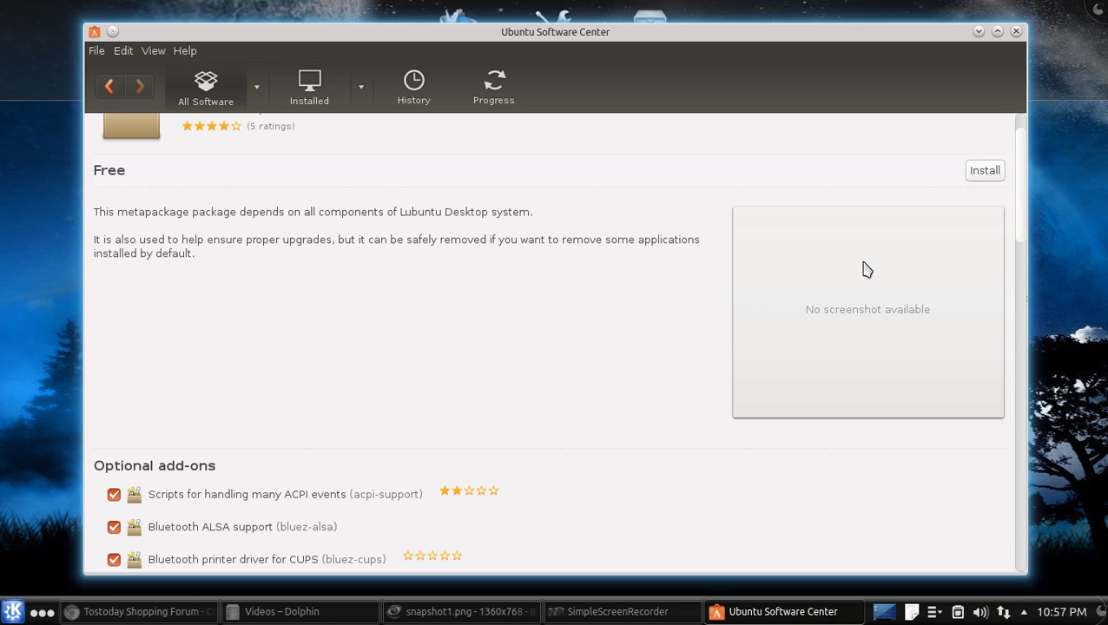
scroll(528, 319, "down", 5)
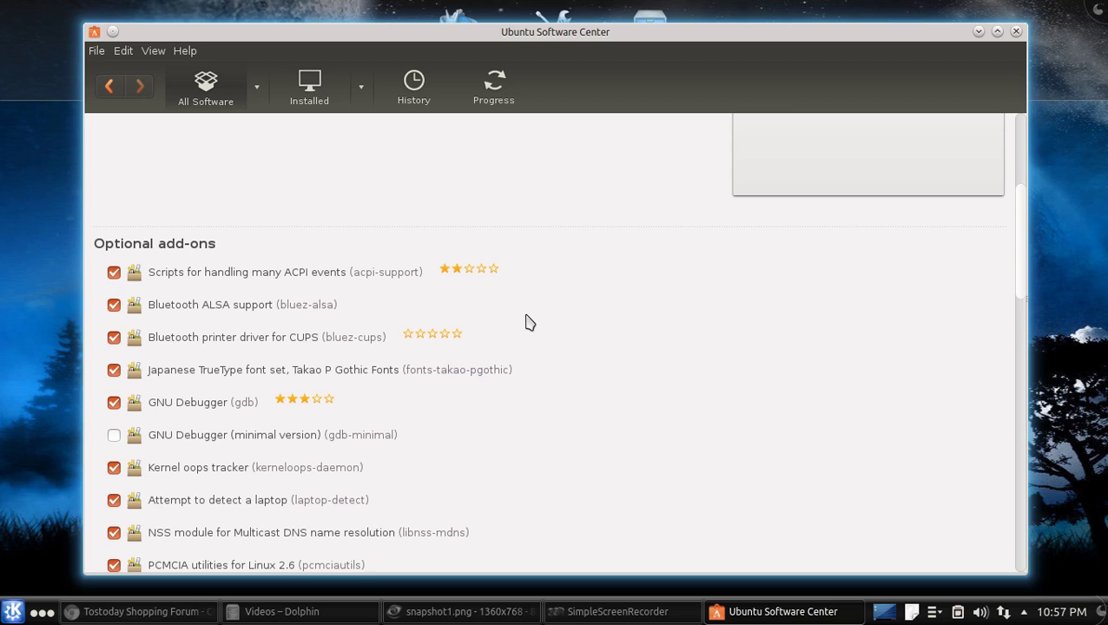
scroll(530, 322, "down", 10)
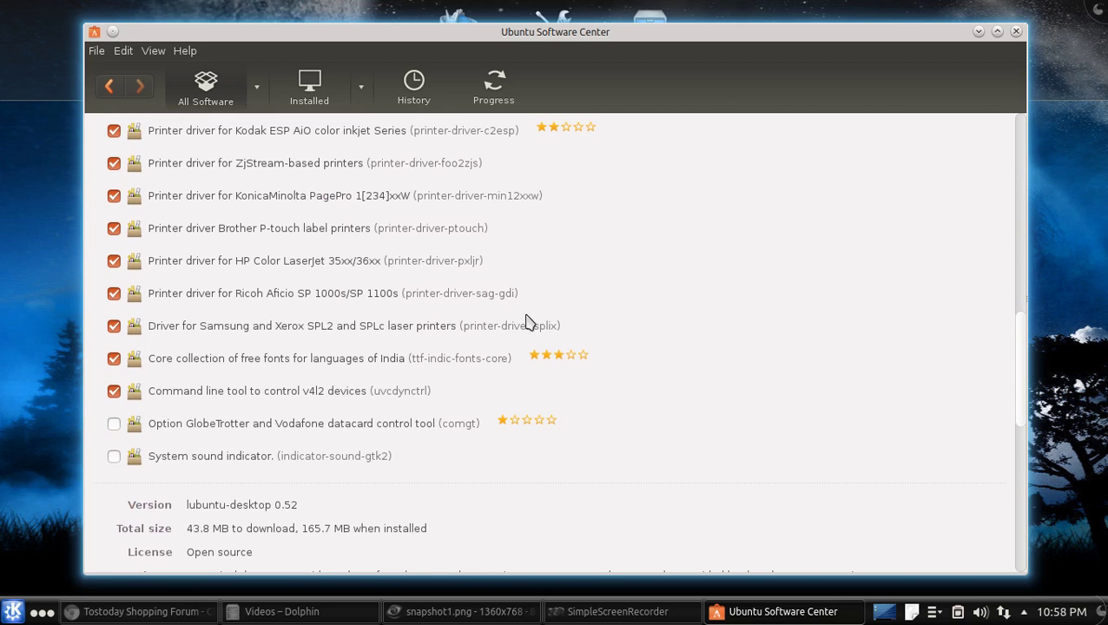
scroll(525, 322, "down", 1)
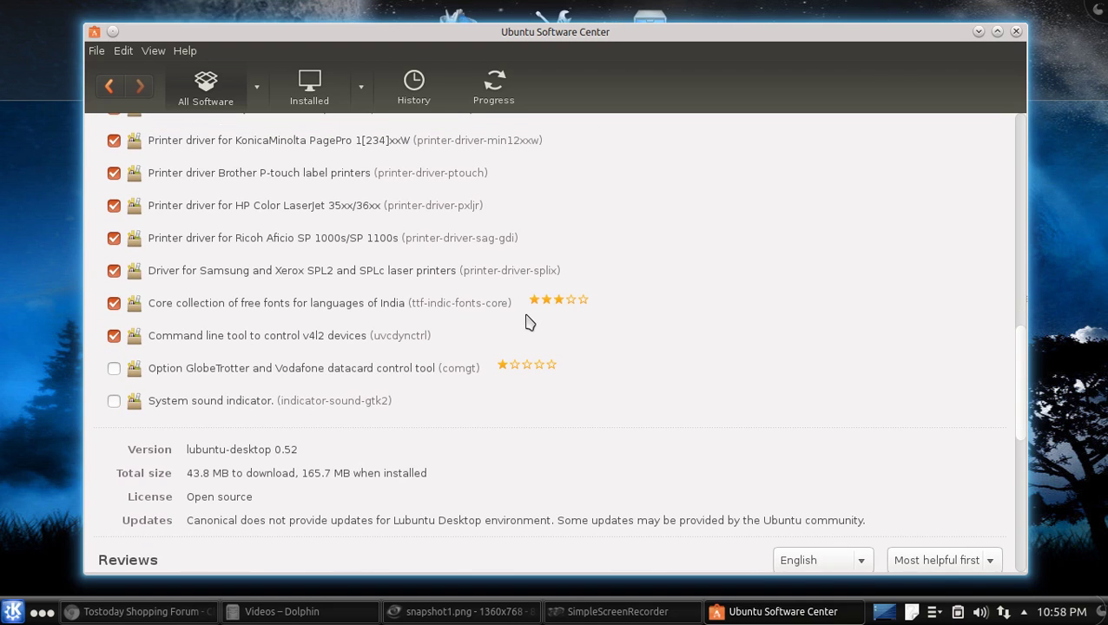
scroll(530, 322, "up", 10)
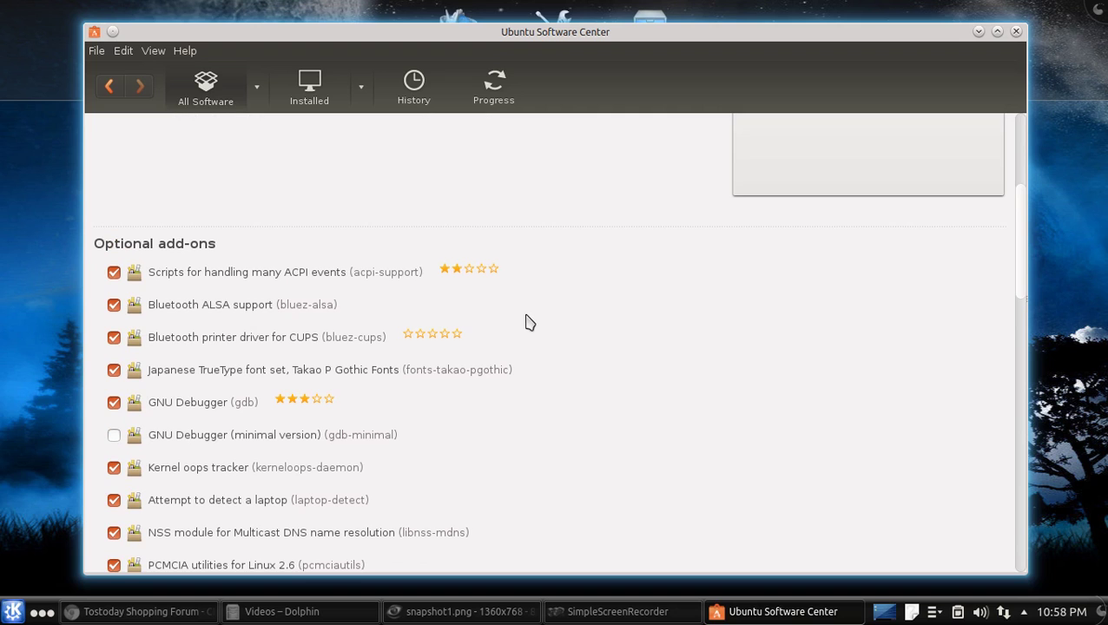
- Untick the Bluetooth ALSA support and Bluetooth CUPS printer driver add-ons
left_click(112, 306)
left_click(115, 339)
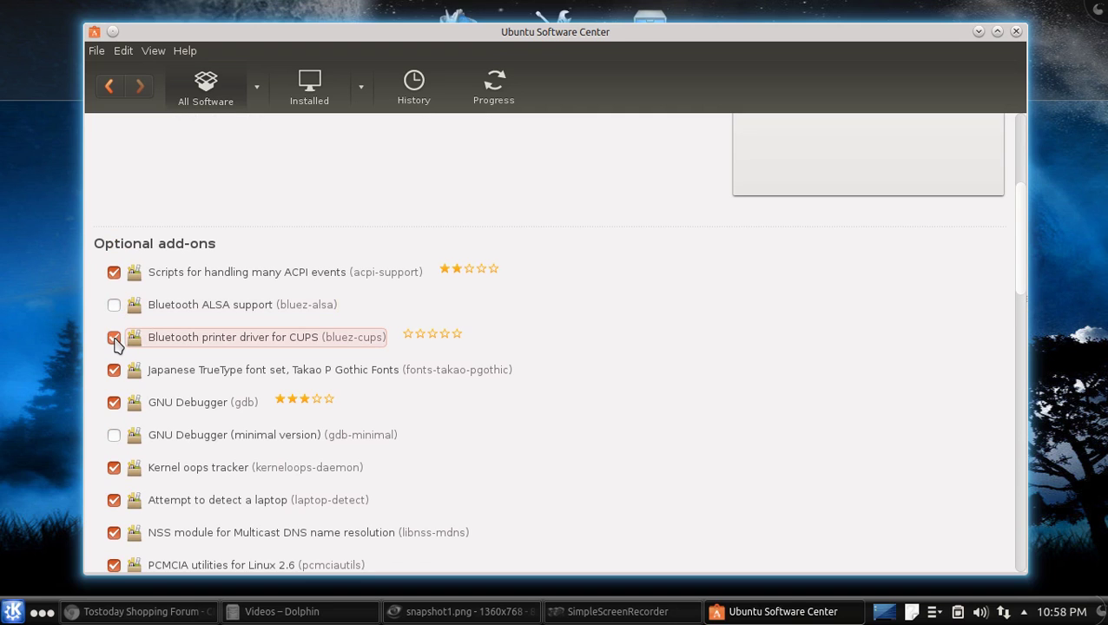
scroll(530, 413, "down", 9)
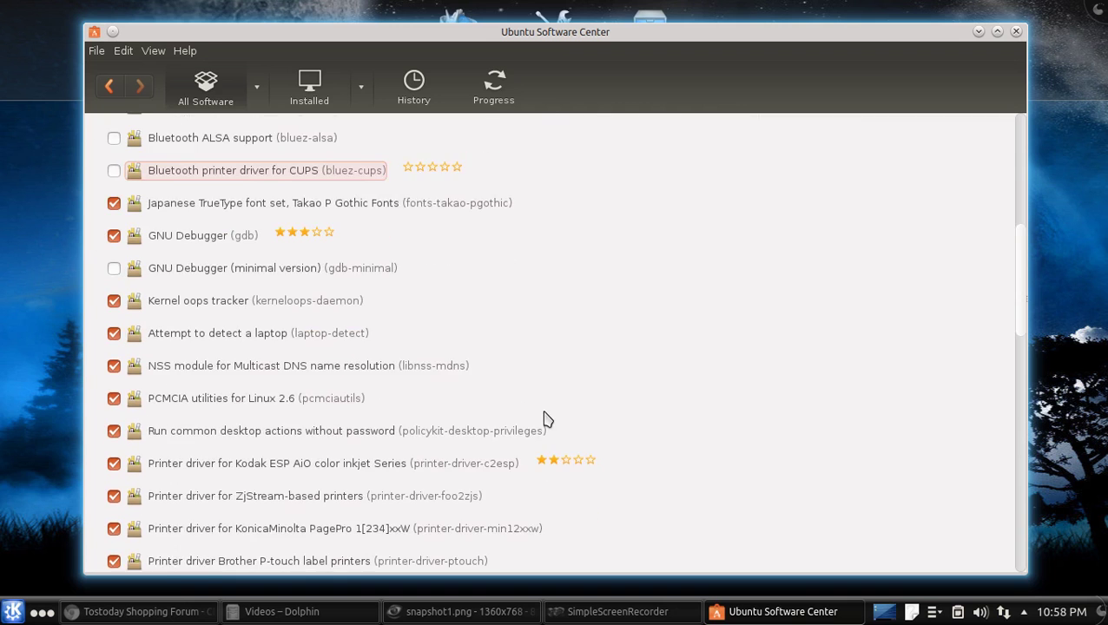
scroll(548, 415, "down", 2)
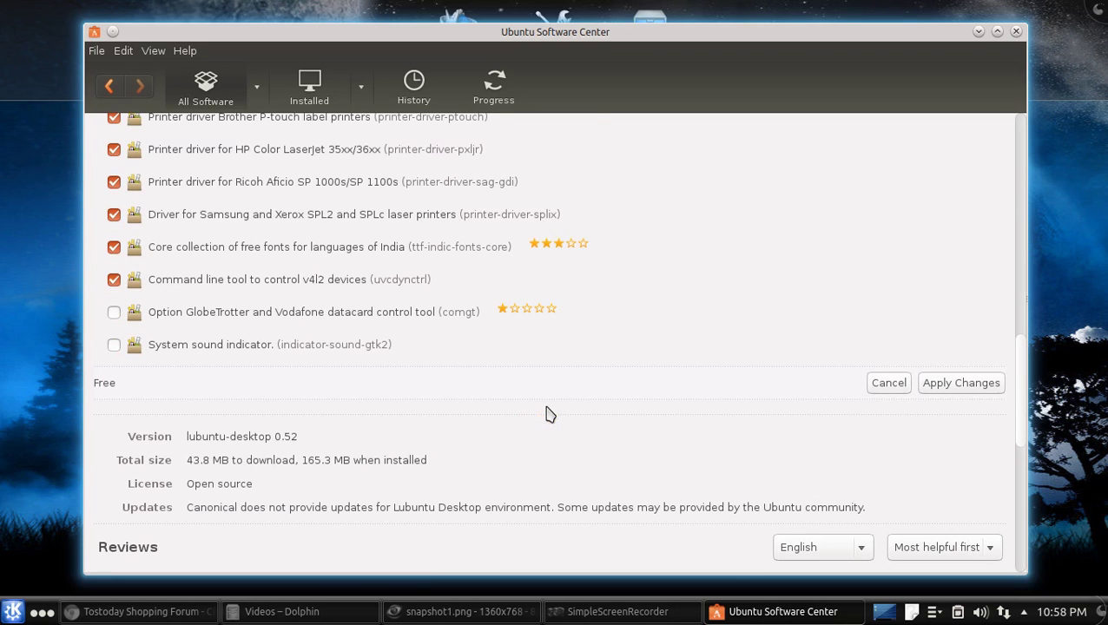
scroll(910, 371, "up", 15)
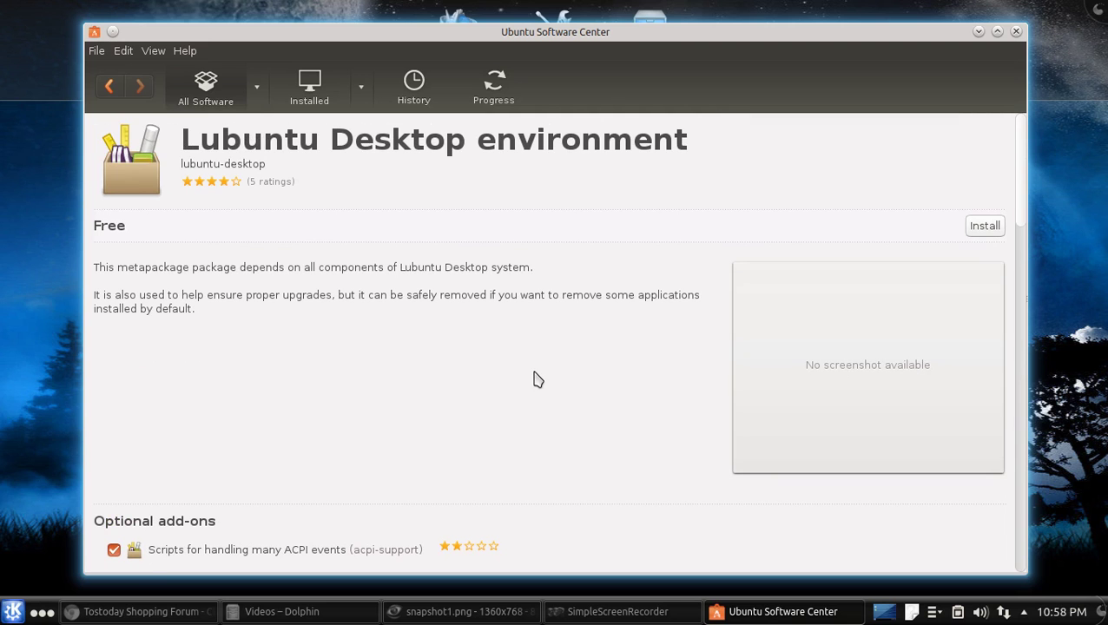
scroll(535, 379, "down", 7)
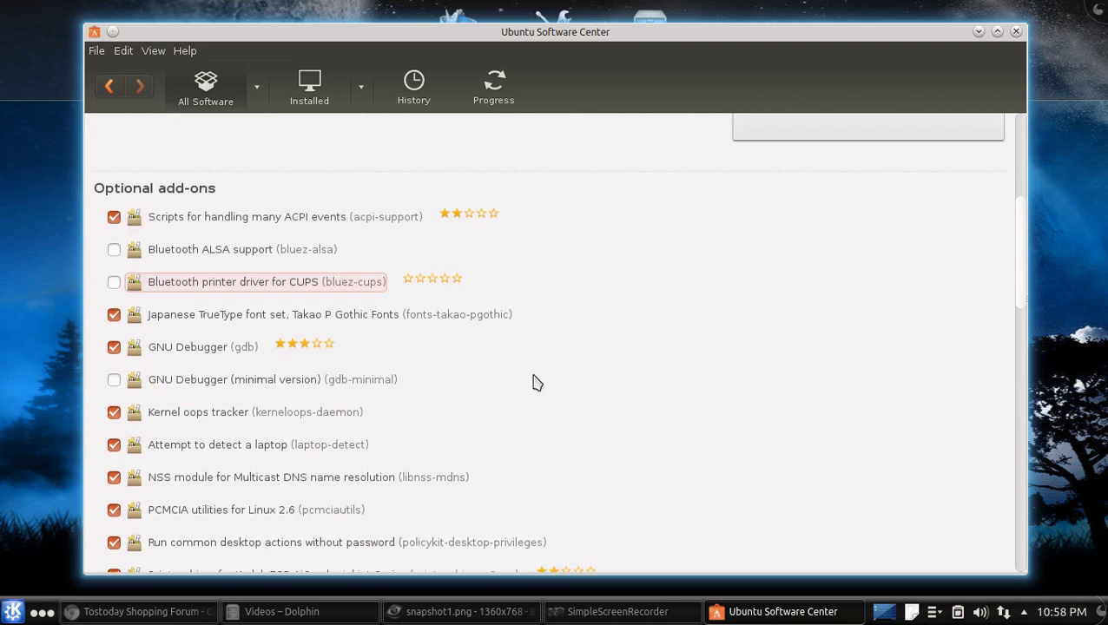
- Re-tick both Bluetooth add-ons and tick GNU Debugger (minimal version)
left_click(114, 194)
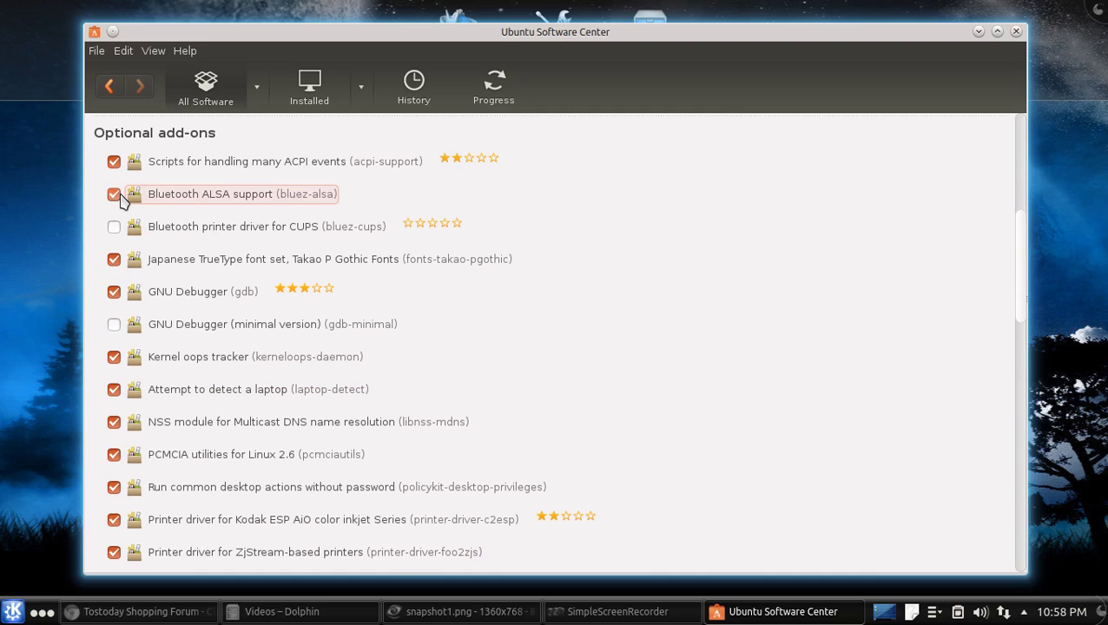
left_click(114, 227)
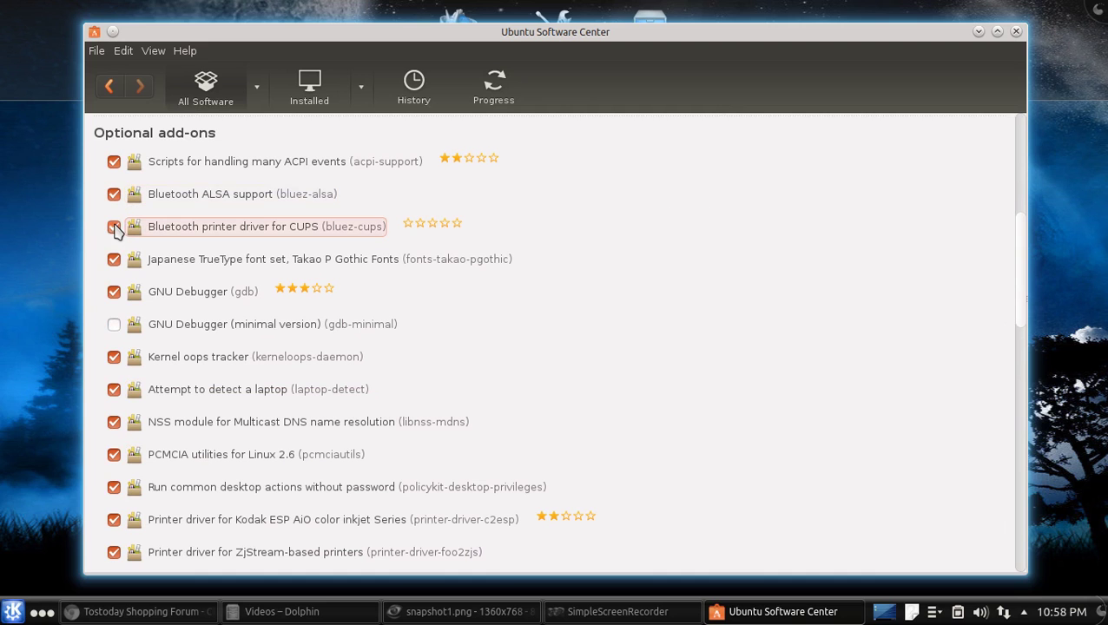
left_click(113, 325)
scroll(437, 432, "down", 2)
scroll(436, 432, "up", 5)
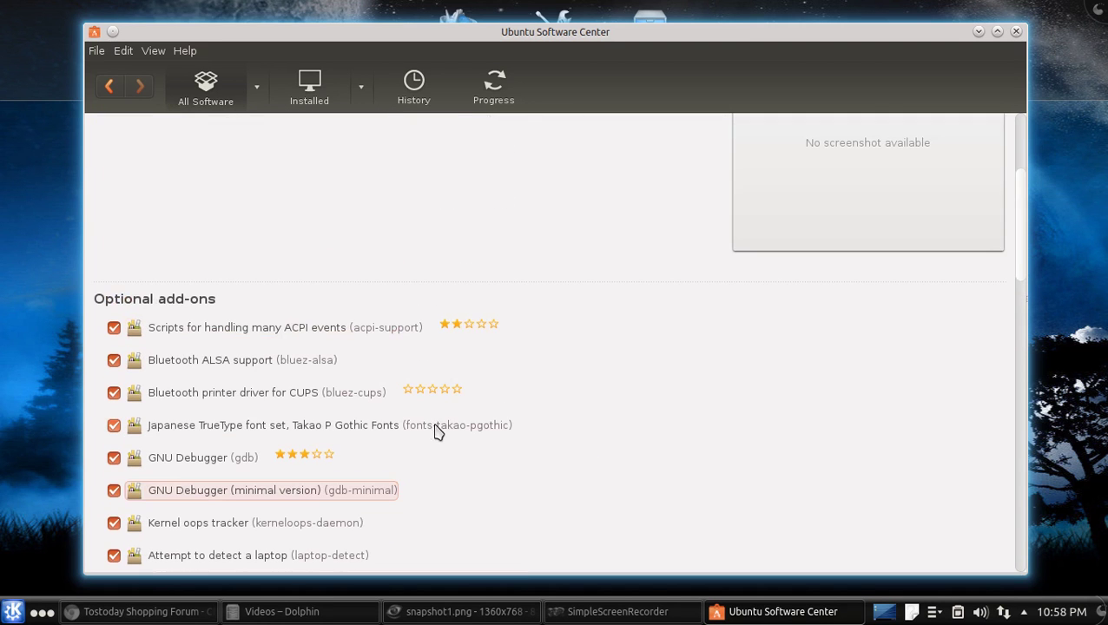
scroll(699, 394, "up", 5)
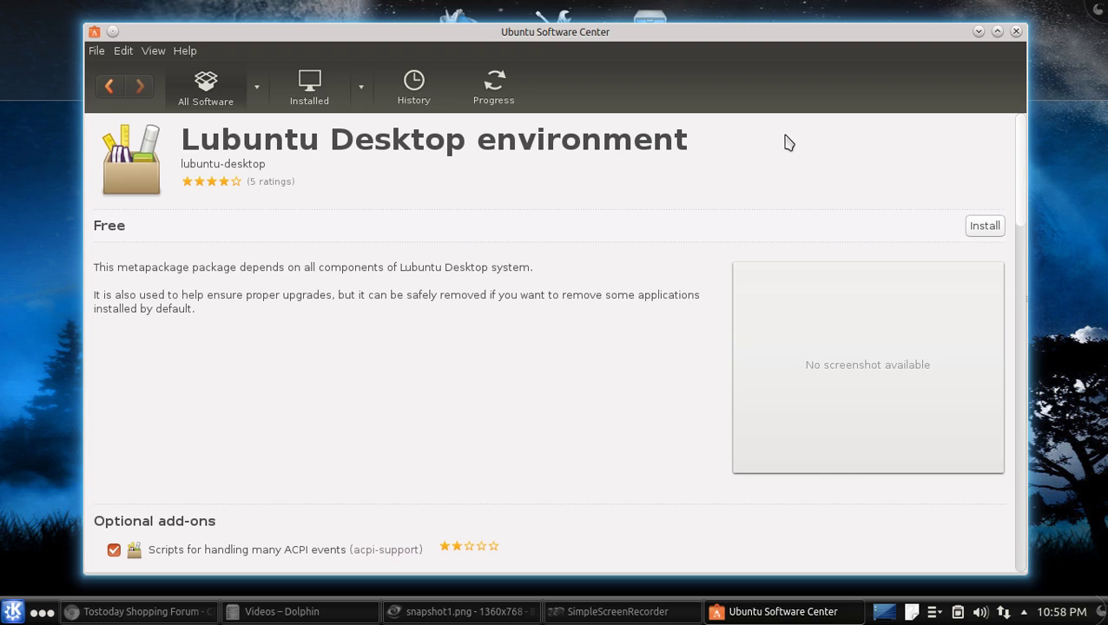
- Close Ubuntu Software Center, then restore and re-minimize the snapshot image in Gwenview
left_click(1017, 33)
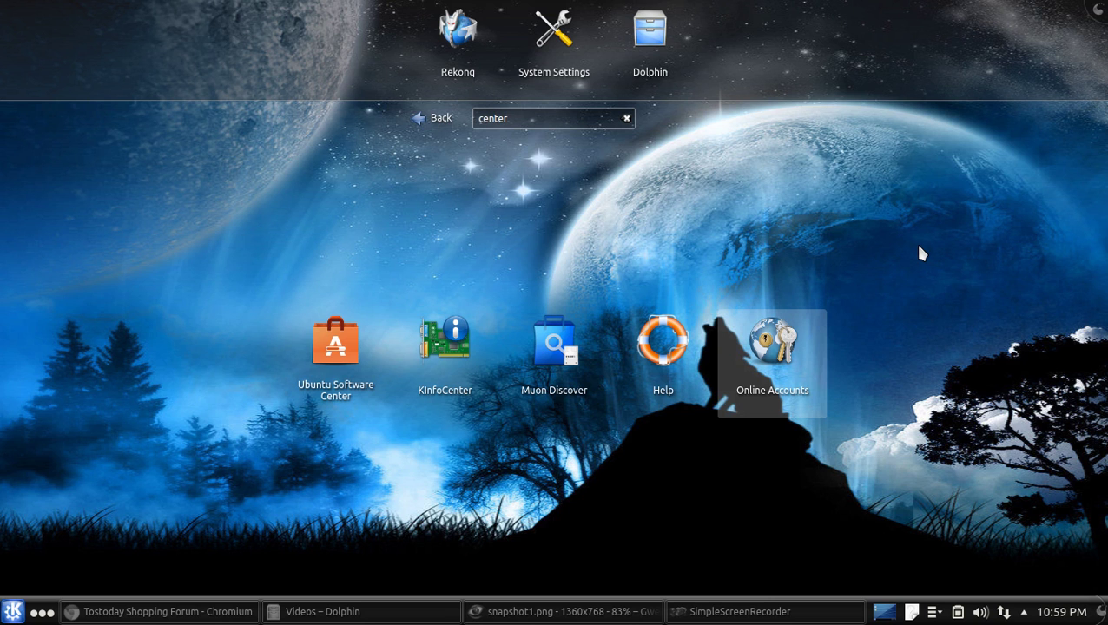
left_click(622, 613)
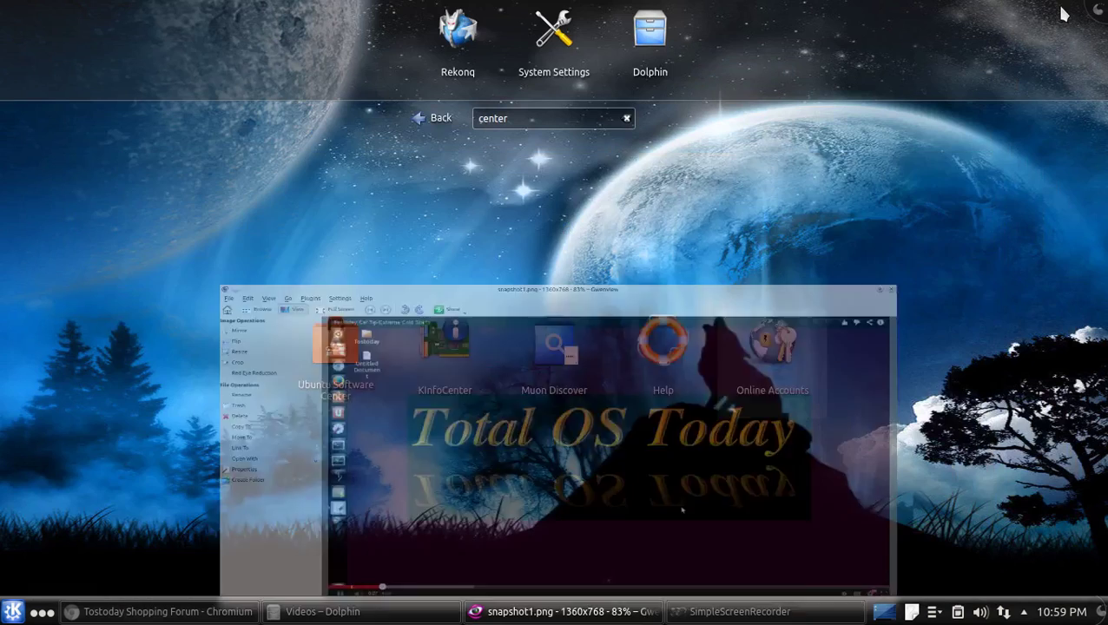
left_click(1059, 9)
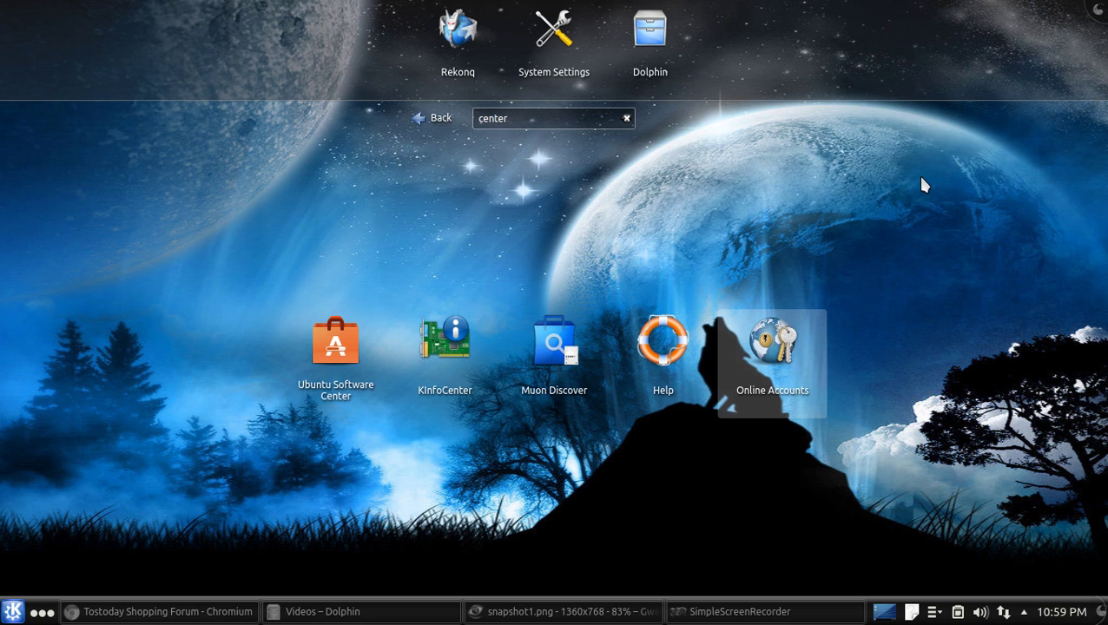
left_click(431, 120)
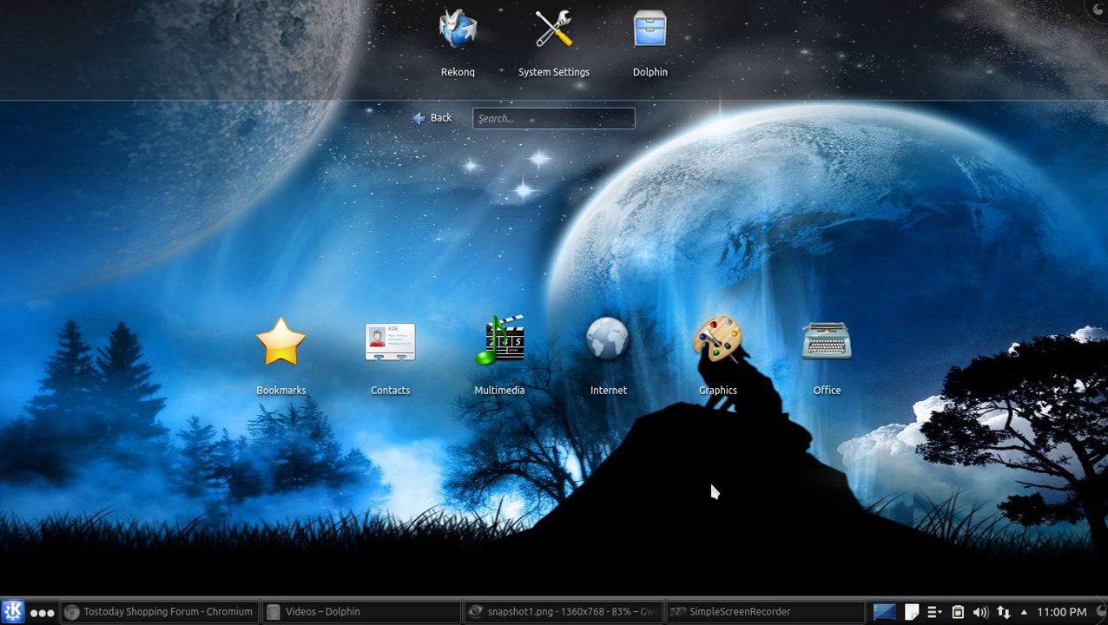
- Bring Chromium forward on the Tostoday Shopping Forum blog and scroll to its desktop environment poll
left_click(205, 613)
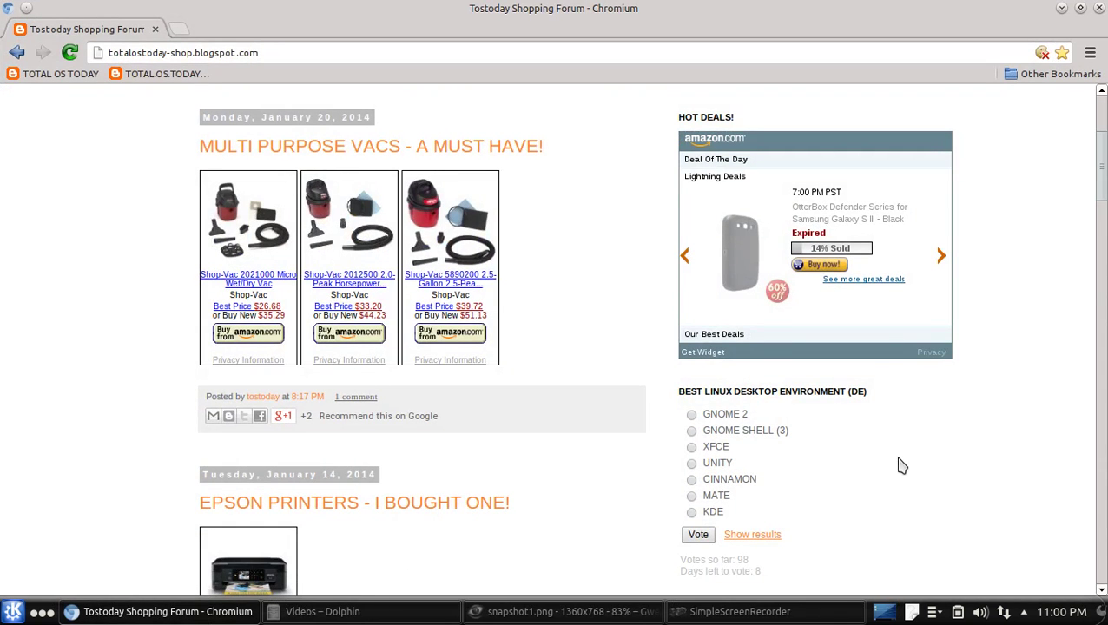
scroll(902, 466, "down", 1)
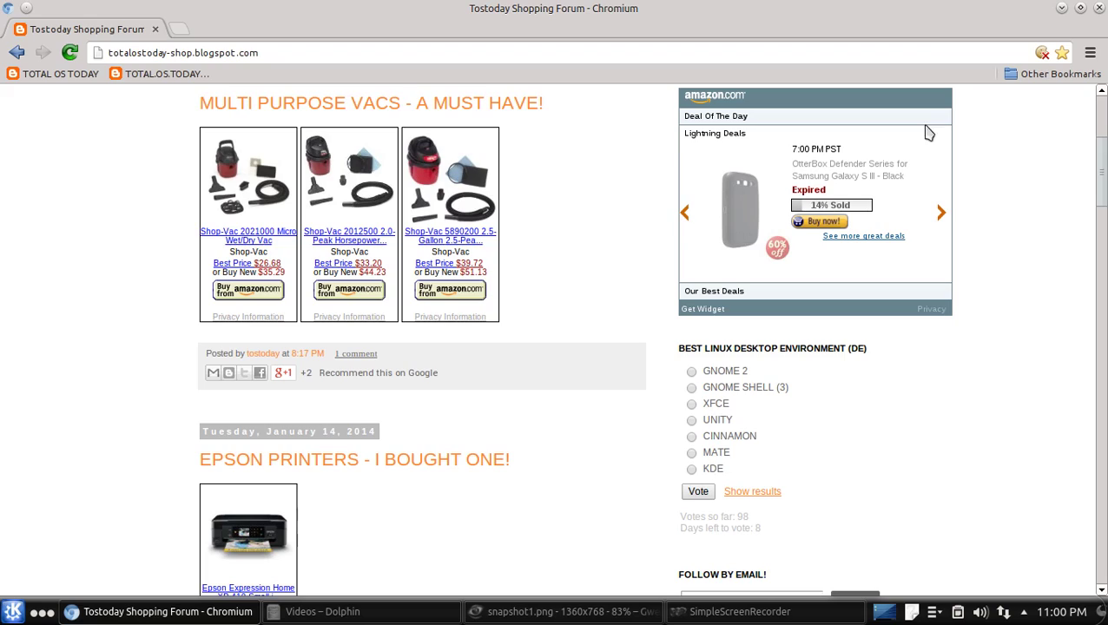
- Close the Chromium window showing the Tostoday Shopping Forum blog
left_click(1097, 8)
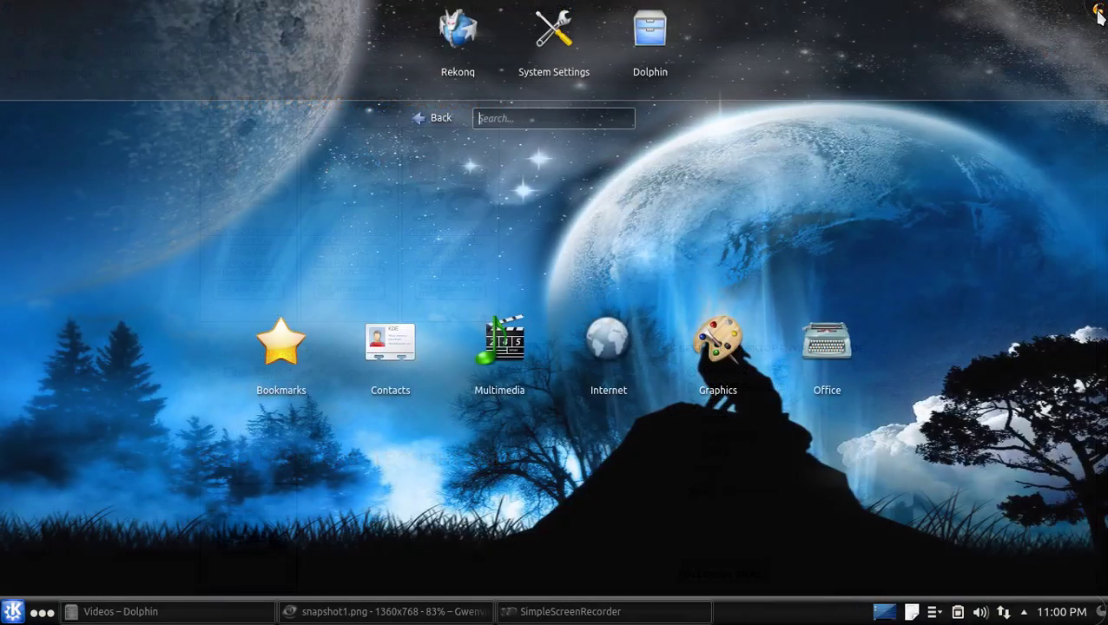